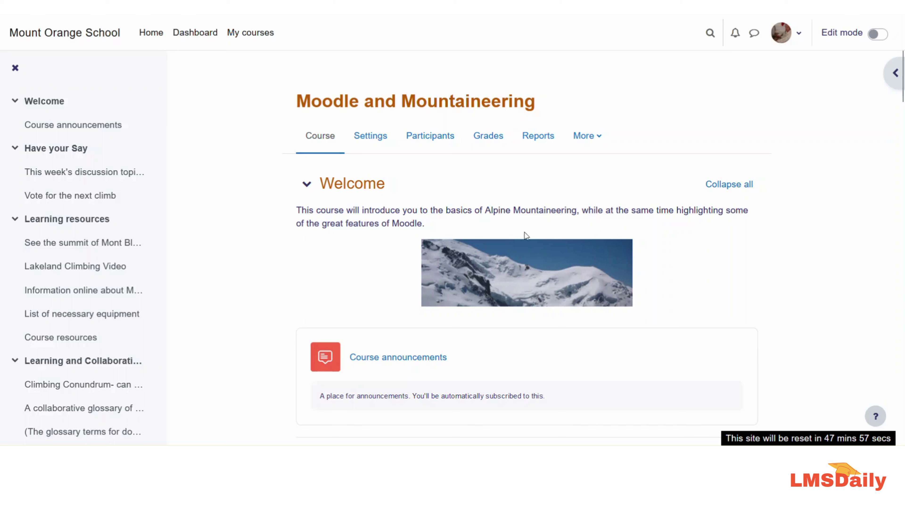
Step: Go from the course's Participants page to its Enrolment methods list
{"action": "left_click", "coordinate": [431, 137]}
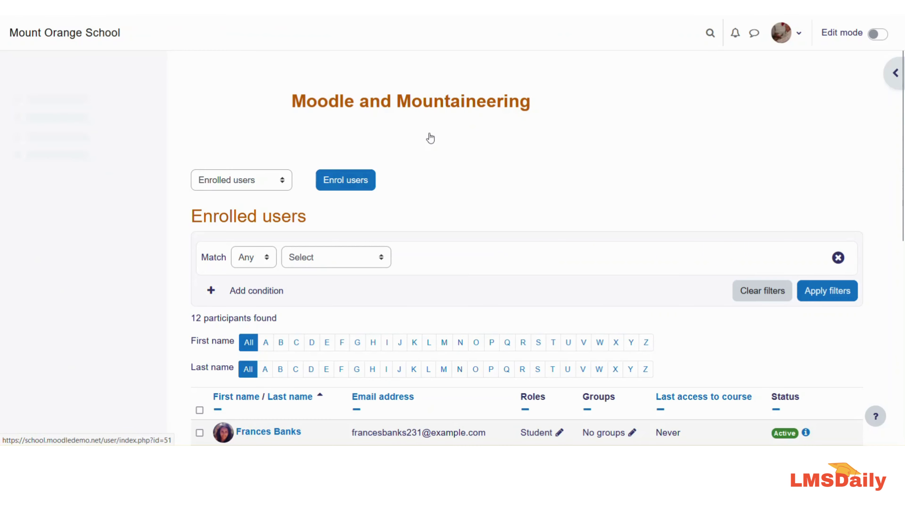
{"action": "left_click", "coordinate": [282, 182]}
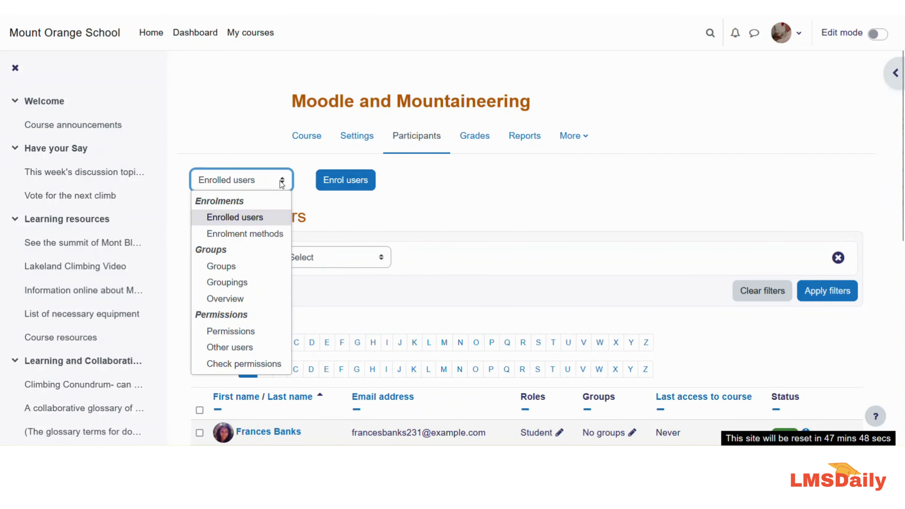
{"action": "left_click", "coordinate": [259, 233]}
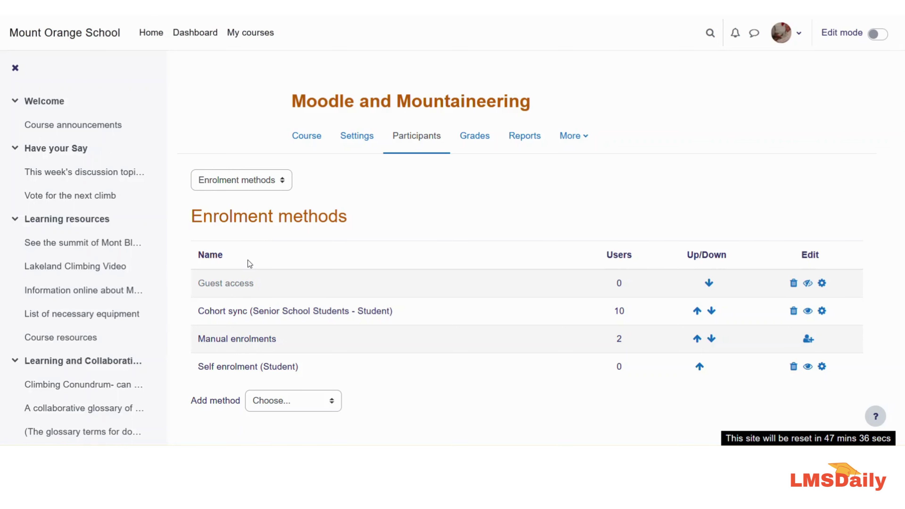
Step: Scroll below the enrolment methods table and open the Add method dropdown
{"action": "scroll", "coordinate": [250, 264], "scroll_direction": "down", "scroll_amount": 1}
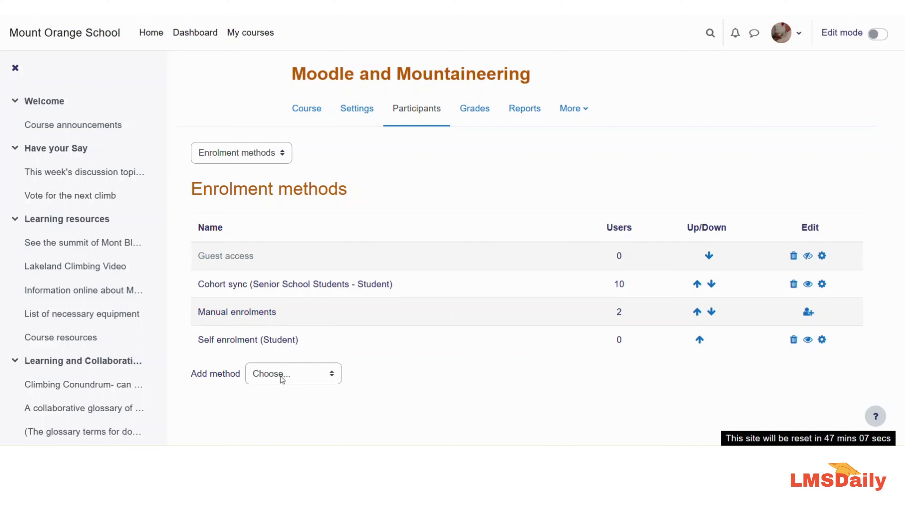
{"action": "left_click", "coordinate": [266, 381]}
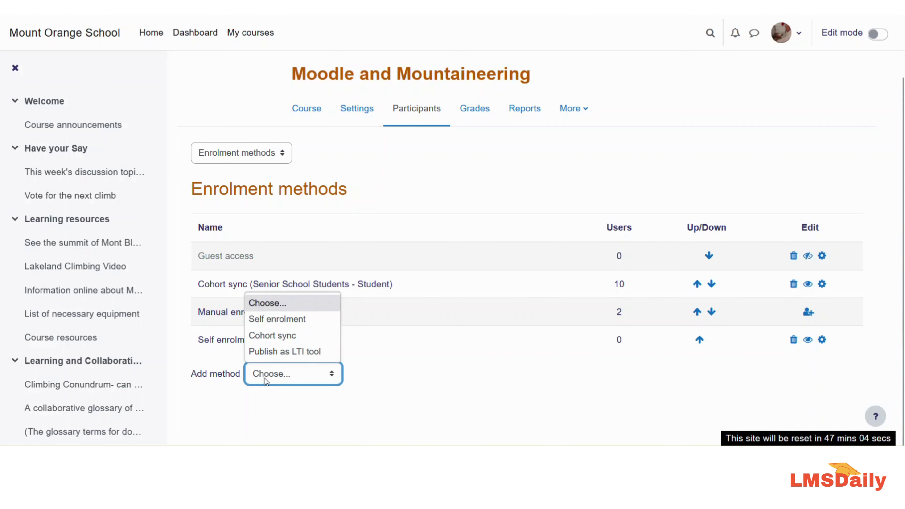
Step: Add a Self enrolment method and set its custom instance name to 'First_hundred'
{"action": "left_click", "coordinate": [268, 319]}
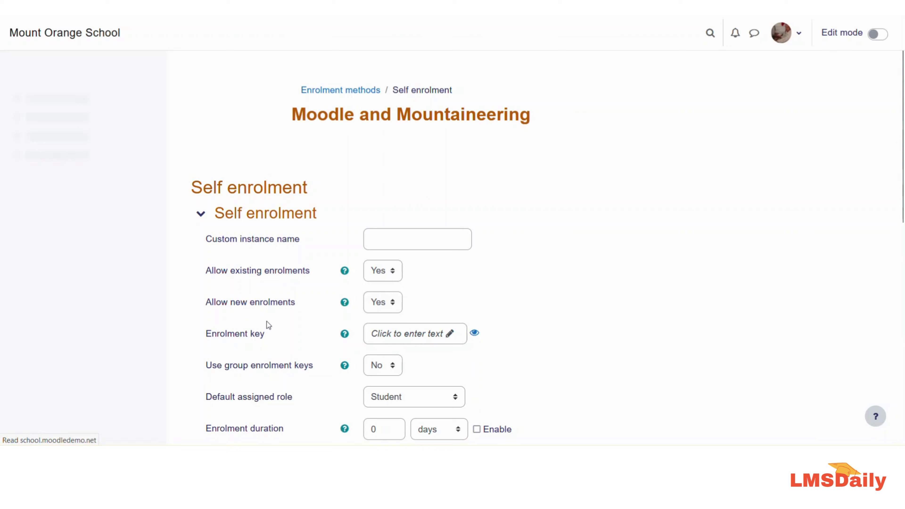
{"action": "left_click", "coordinate": [381, 239]}
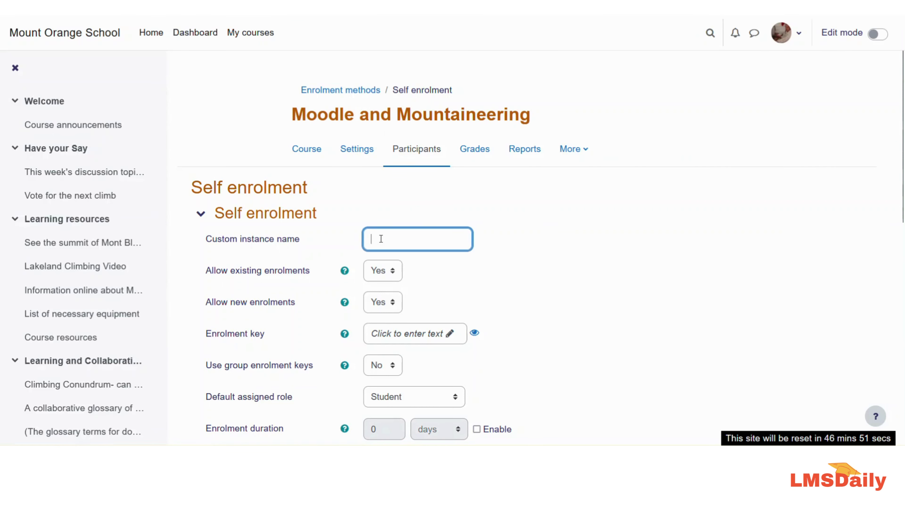
{"action": "left_click", "coordinate": [381, 239]}
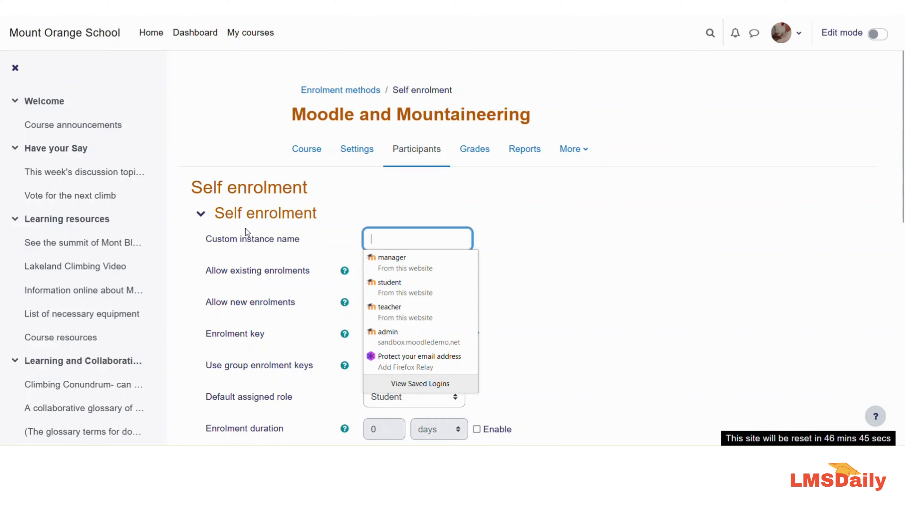
{"action": "left_click", "coordinate": [401, 234]}
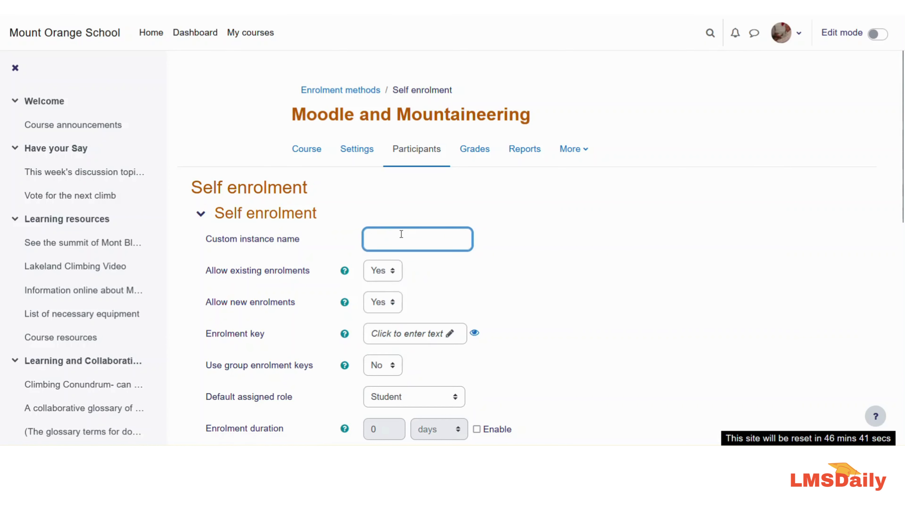
{"action": "type", "text": "First"}
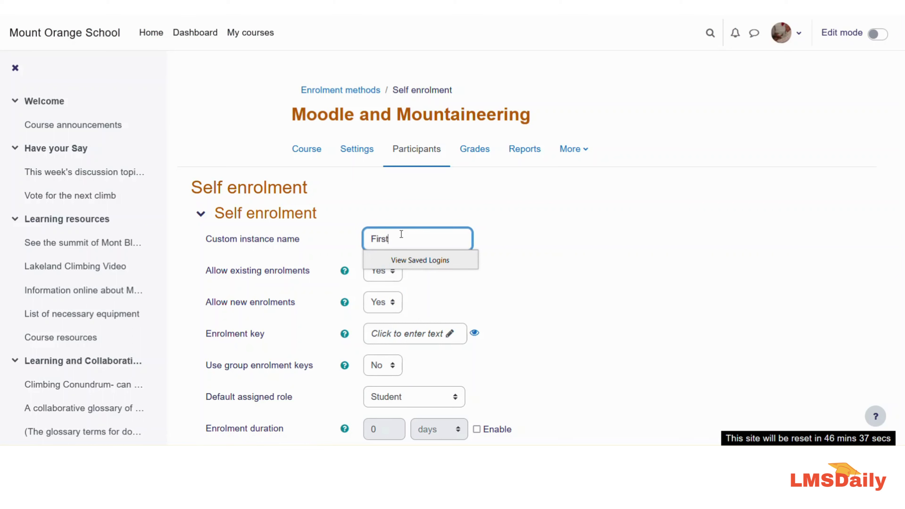
{"action": "type", "text": "_hundred"}
{"action": "left_click", "coordinate": [477, 197]}
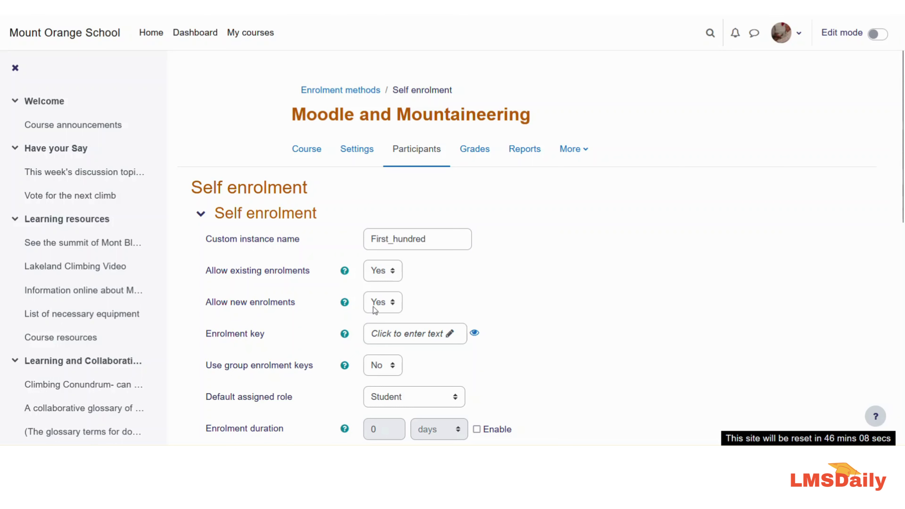
{"action": "scroll", "coordinate": [338, 287], "scroll_direction": "down", "scroll_amount": 2}
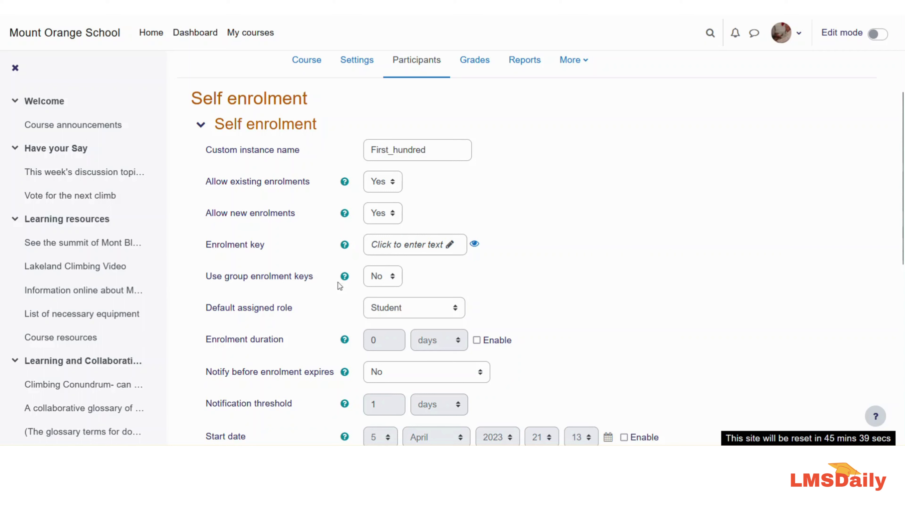
{"action": "left_click", "coordinate": [372, 280]}
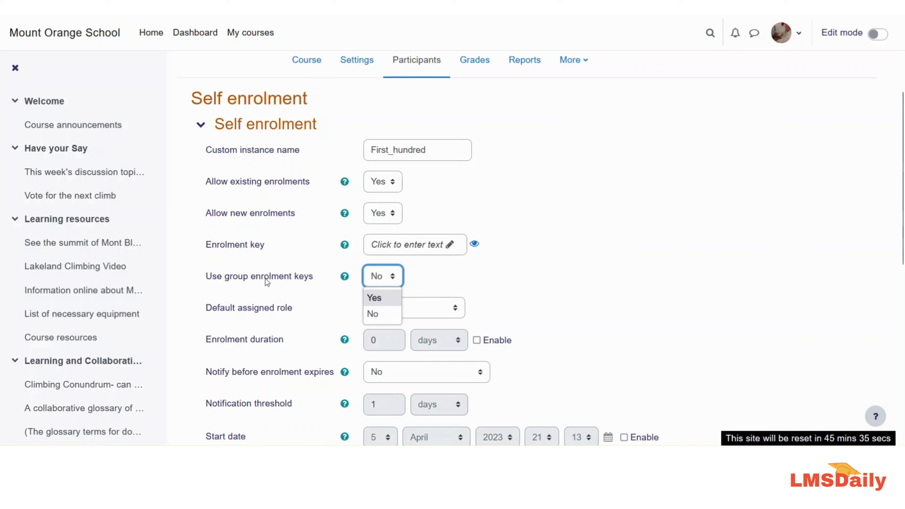
{"action": "left_click", "coordinate": [420, 277]}
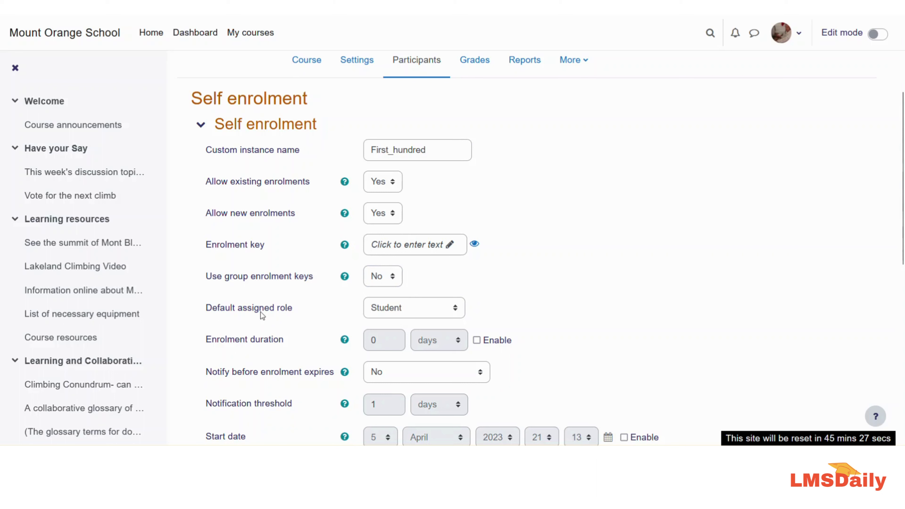
{"action": "left_click", "coordinate": [385, 310]}
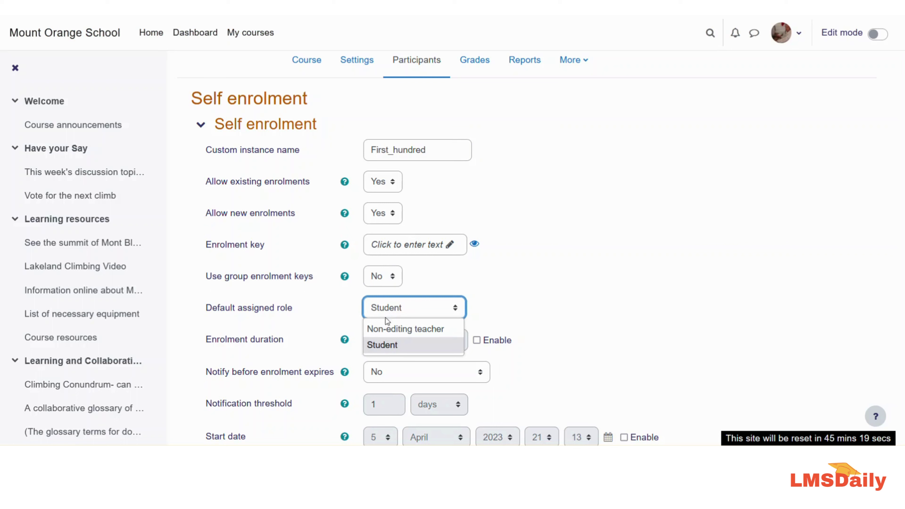
{"action": "left_click", "coordinate": [475, 281]}
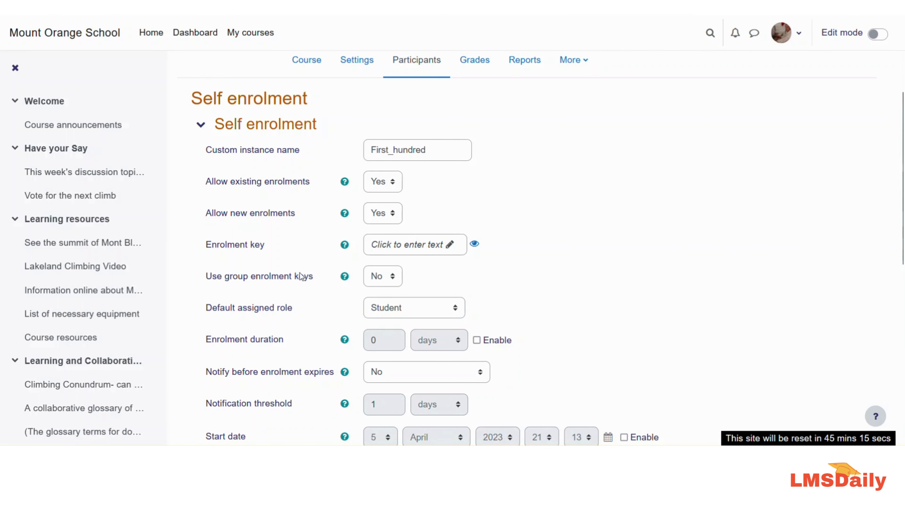
{"action": "scroll", "coordinate": [299, 275], "scroll_direction": "down", "scroll_amount": 5}
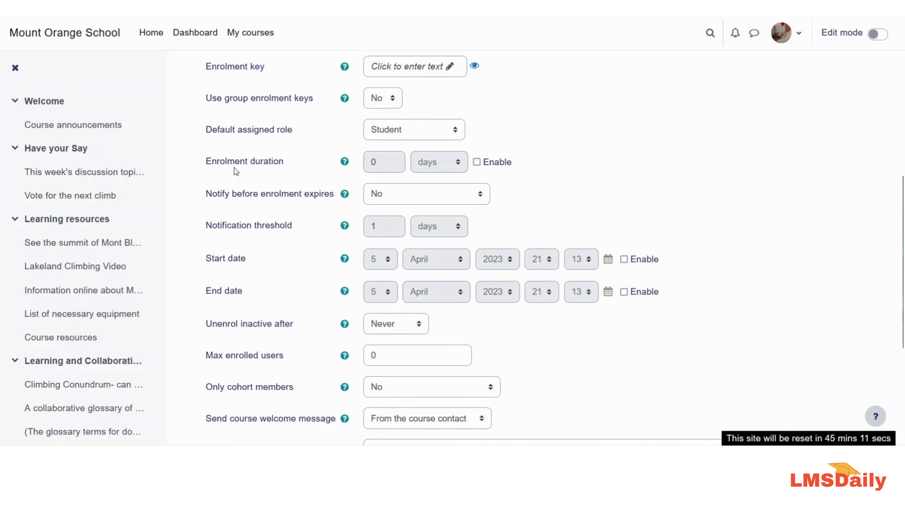
Step: Enable enrolment duration and set it to 20 weeks
{"action": "left_click", "coordinate": [476, 162]}
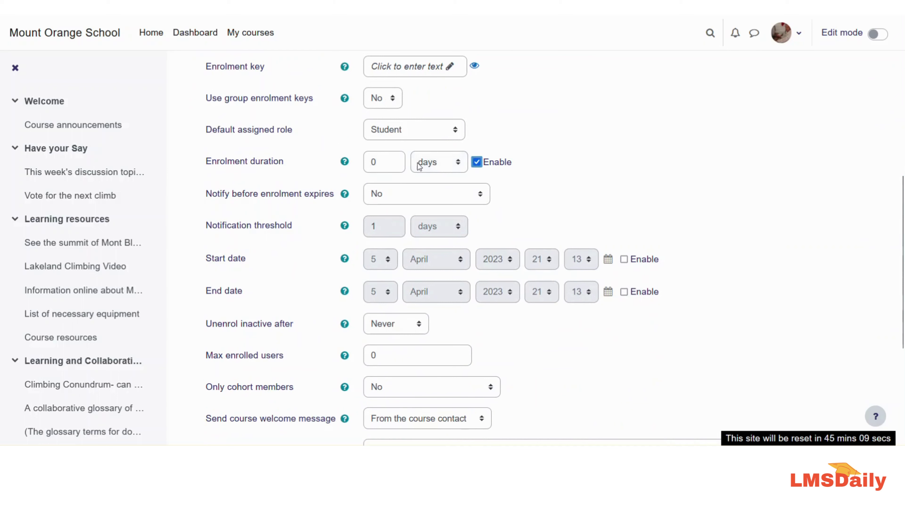
{"action": "left_click", "coordinate": [430, 166]}
{"action": "left_click", "coordinate": [426, 182]}
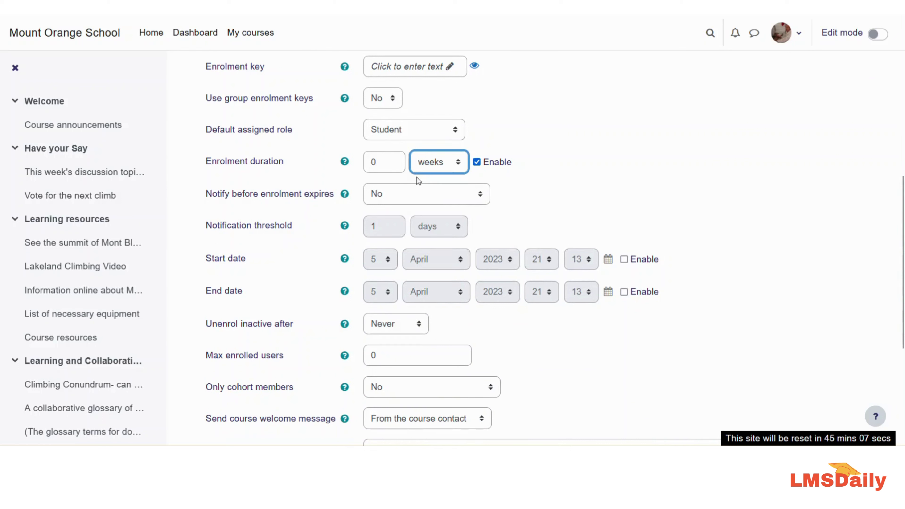
{"action": "double_click", "coordinate": [384, 168]}
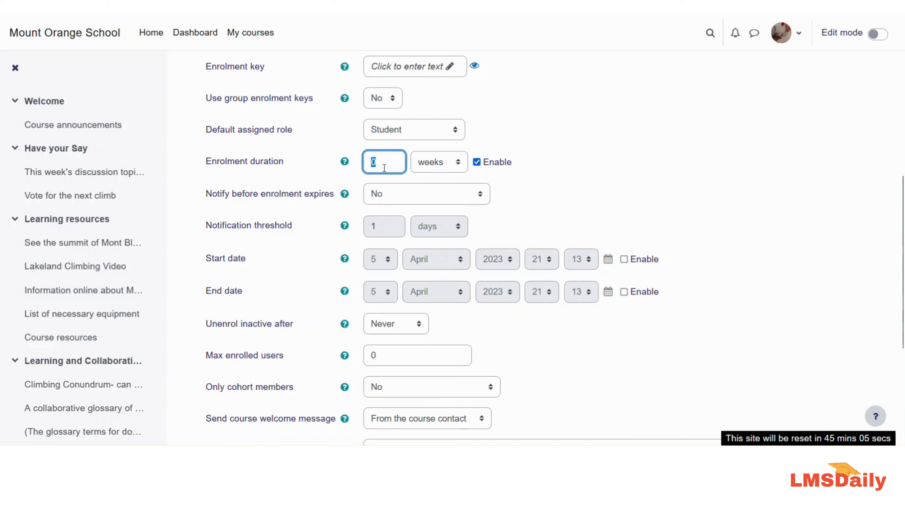
{"action": "type", "text": "20"}
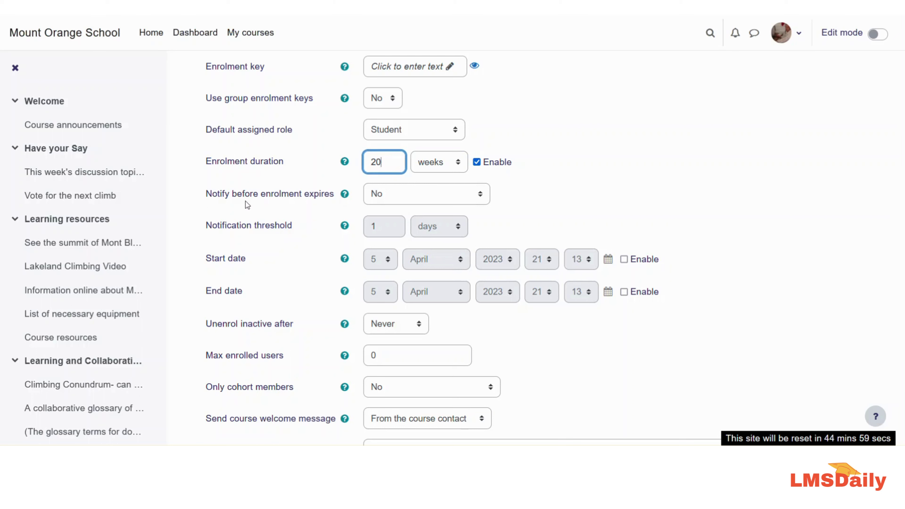
Step: Notify teacher and enrolled user 7 days before enrolment expires
{"action": "left_click", "coordinate": [378, 196]}
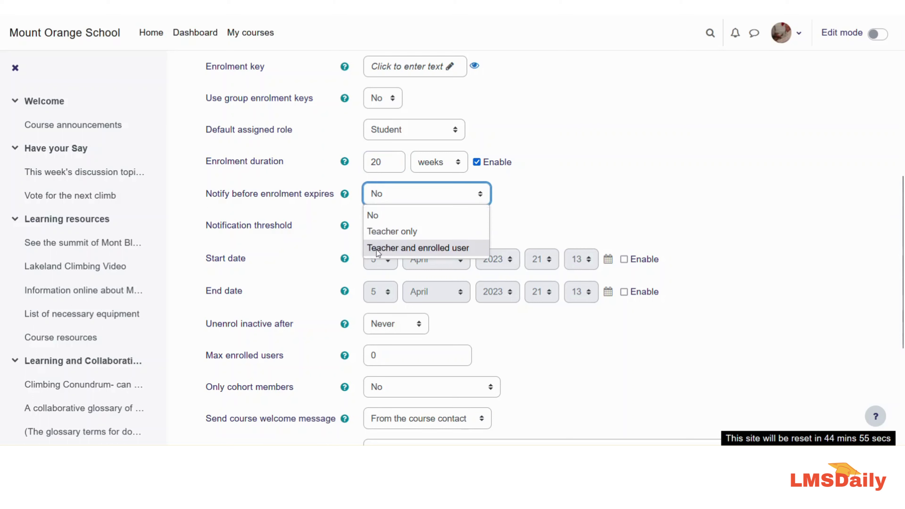
{"action": "left_click", "coordinate": [432, 249]}
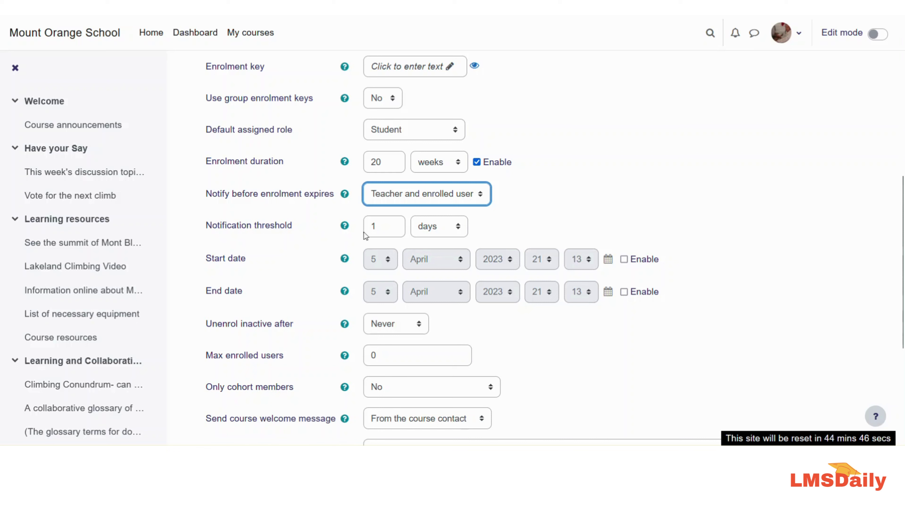
{"action": "left_click", "coordinate": [422, 230]}
{"action": "left_click", "coordinate": [412, 230]}
{"action": "double_click", "coordinate": [394, 228]}
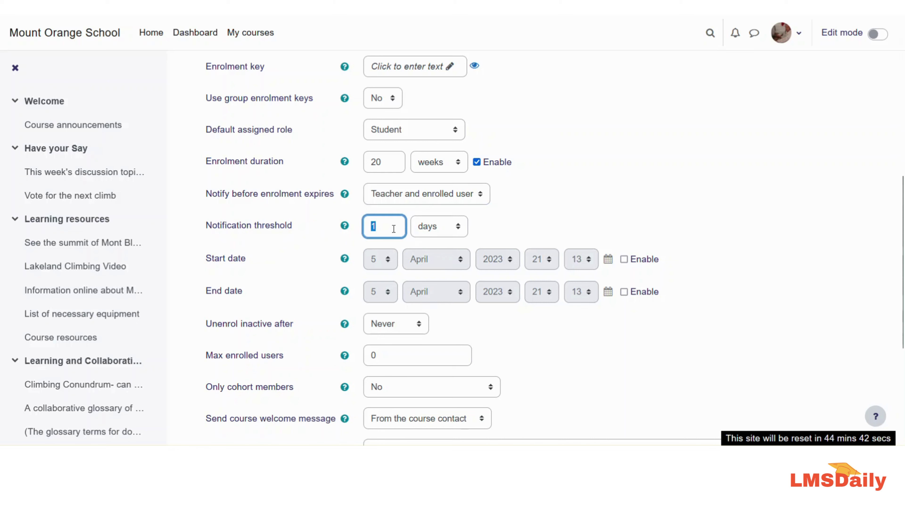
{"action": "type", "text": "7"}
{"action": "left_click", "coordinate": [500, 225]}
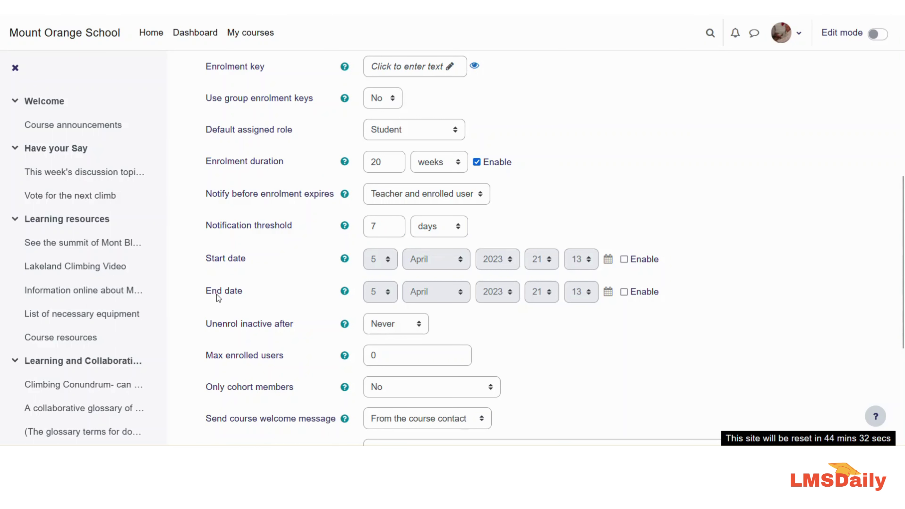
Step: Unenrol users who are inactive for 30 days
{"action": "scroll", "coordinate": [425, 248], "scroll_direction": "down", "scroll_amount": 1}
{"action": "scroll", "coordinate": [424, 249], "scroll_direction": "down", "scroll_amount": 1}
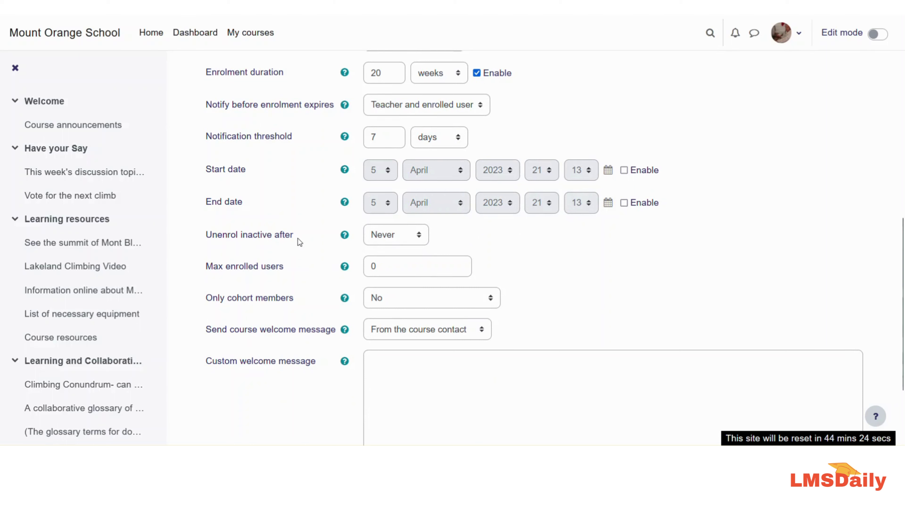
{"action": "left_click", "coordinate": [380, 234]}
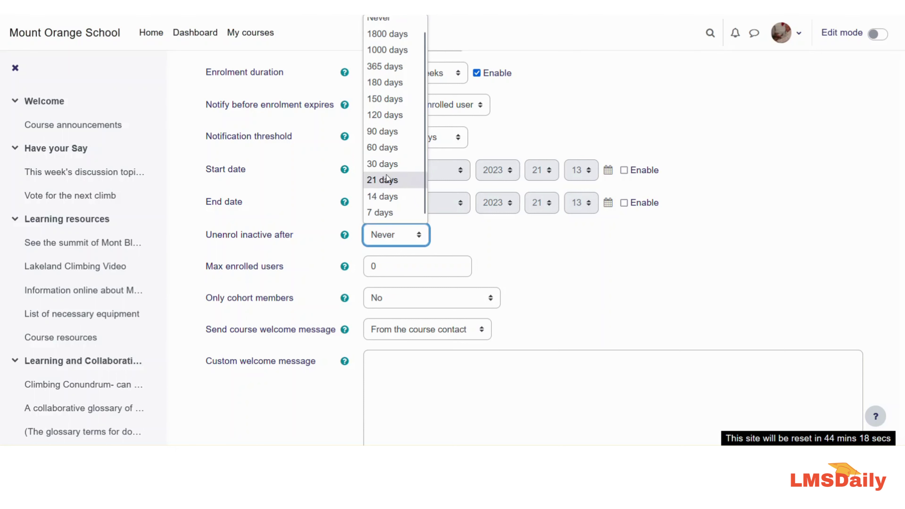
{"action": "left_click", "coordinate": [380, 163]}
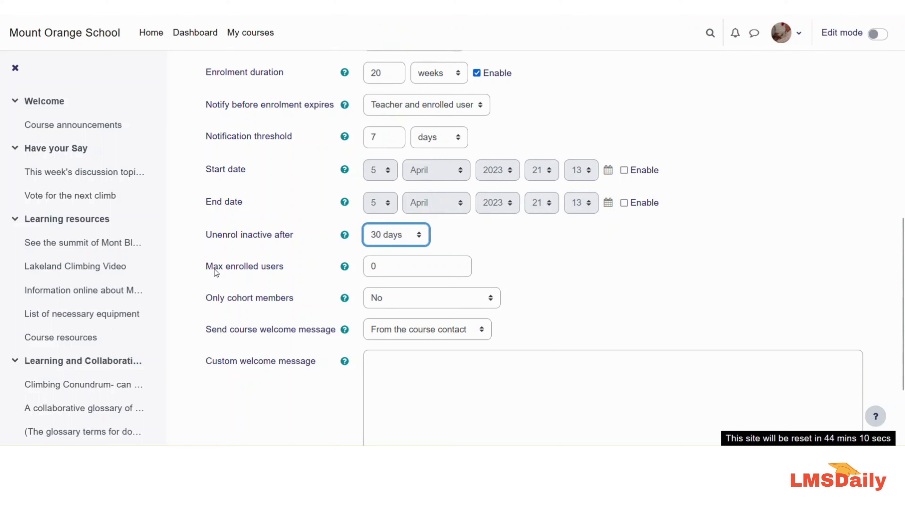
Step: Cap max enrolled users at 100 and leave the cohort restriction at No
{"action": "left_click", "coordinate": [227, 270]}
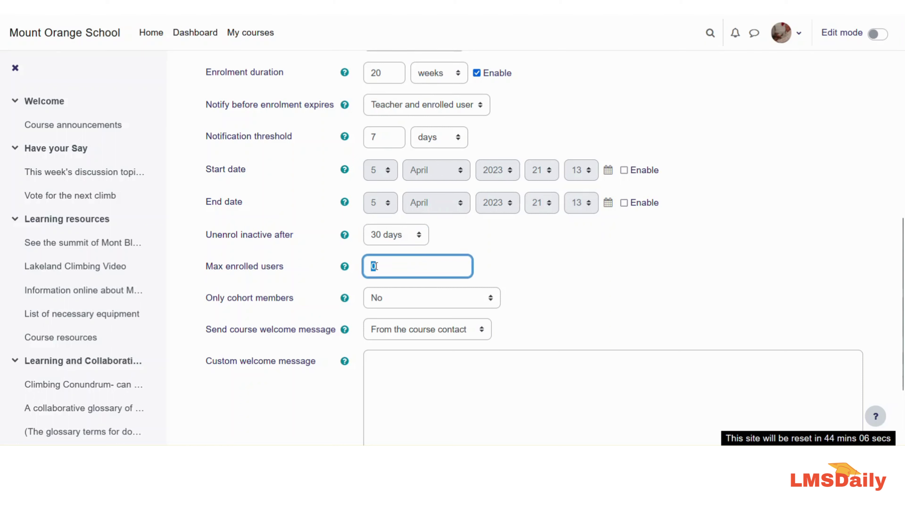
{"action": "type", "text": "100"}
{"action": "left_click", "coordinate": [515, 276]}
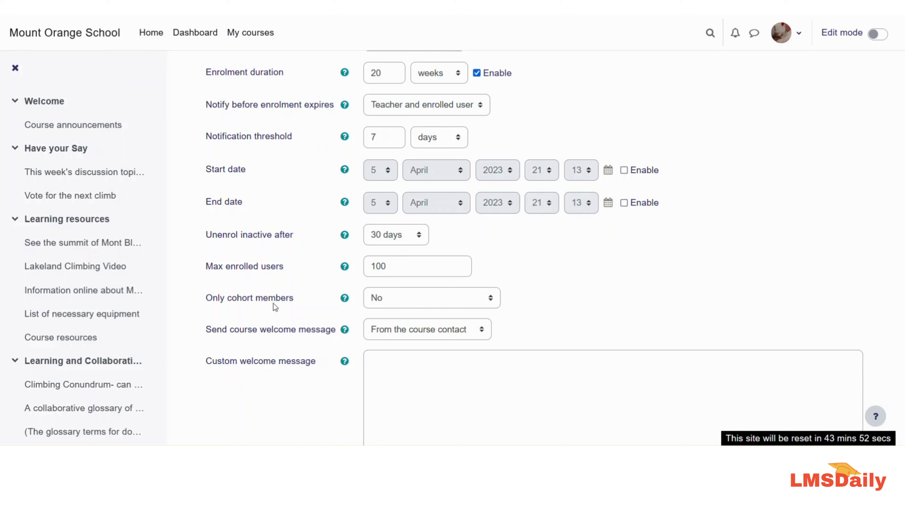
{"action": "left_click", "coordinate": [430, 297]}
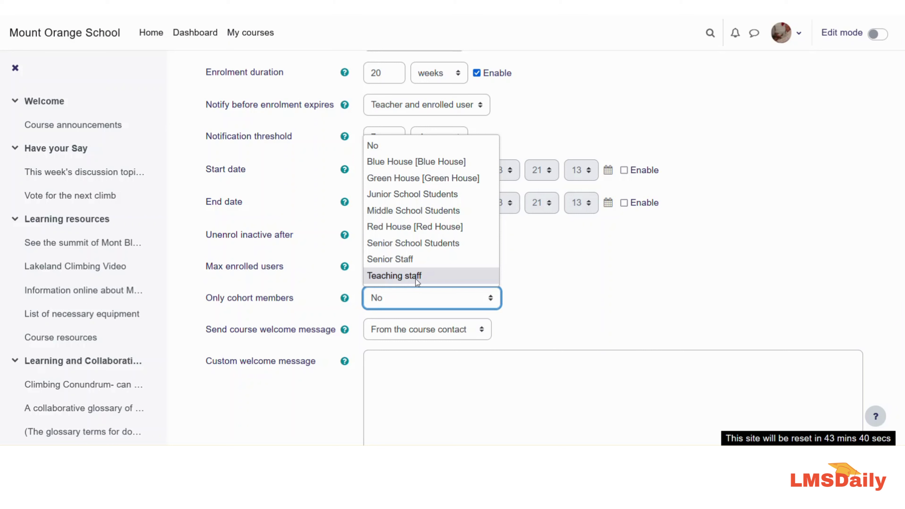
{"action": "left_click", "coordinate": [310, 313]}
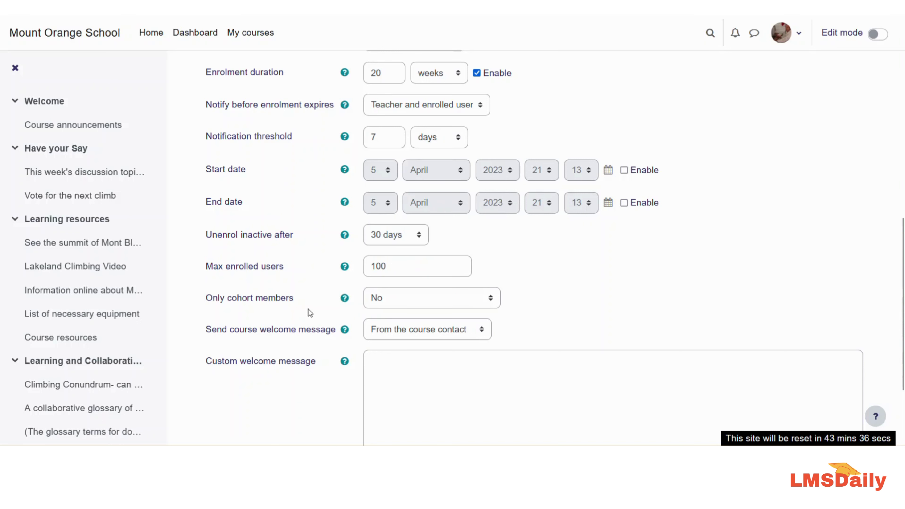
{"action": "scroll", "coordinate": [299, 325], "scroll_direction": "down", "scroll_amount": 2}
Step: Send the course welcome message from the no-reply address
{"action": "scroll", "coordinate": [293, 271], "scroll_direction": "down", "scroll_amount": 2}
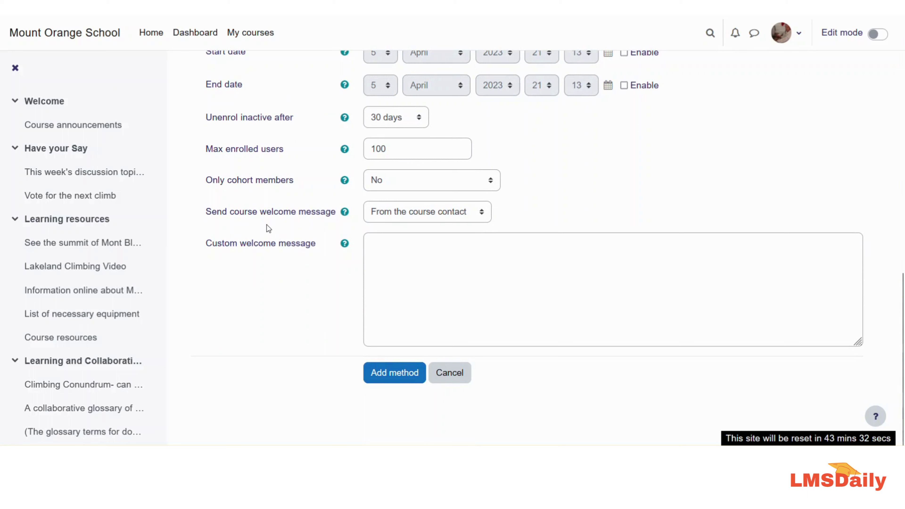
{"action": "left_click", "coordinate": [388, 214]}
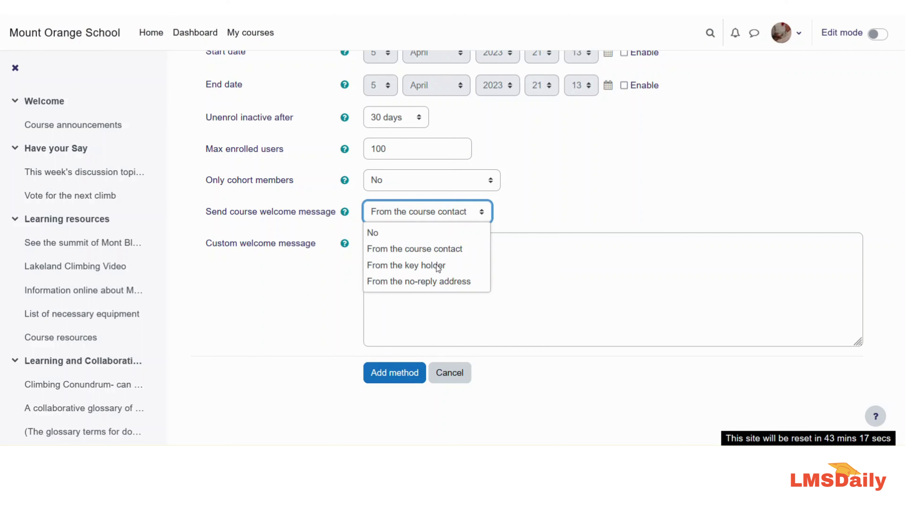
{"action": "left_click", "coordinate": [416, 281]}
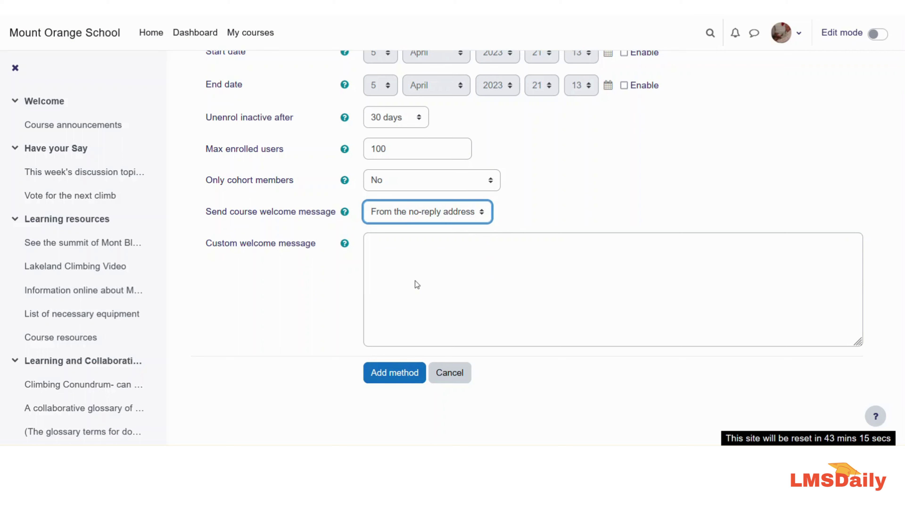
Step: Enter the custom welcome message 'please complete the course within 3 months.'
{"action": "left_click", "coordinate": [414, 280]}
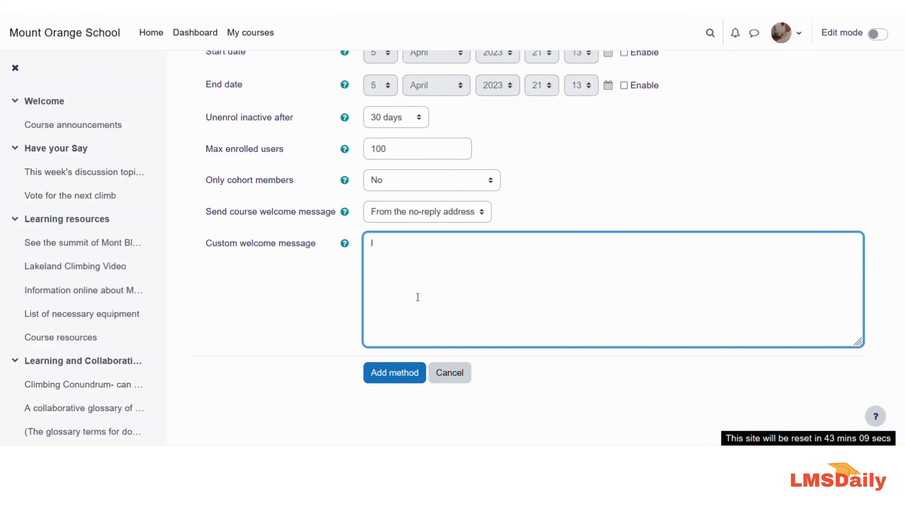
{"action": "type", "text": "p"}
{"action": "key", "text": "BackSpace"}
{"action": "type", "text": "please complete the"}
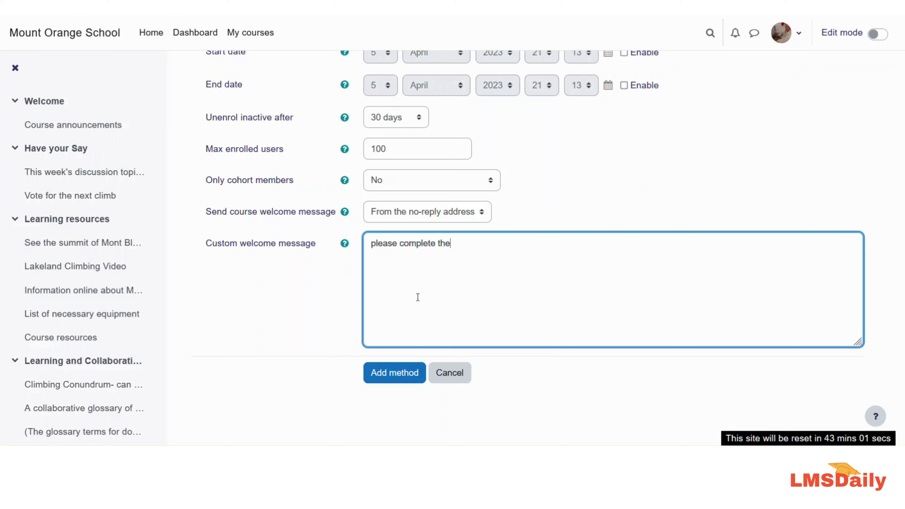
{"action": "type", "text": " course within 3 months."}
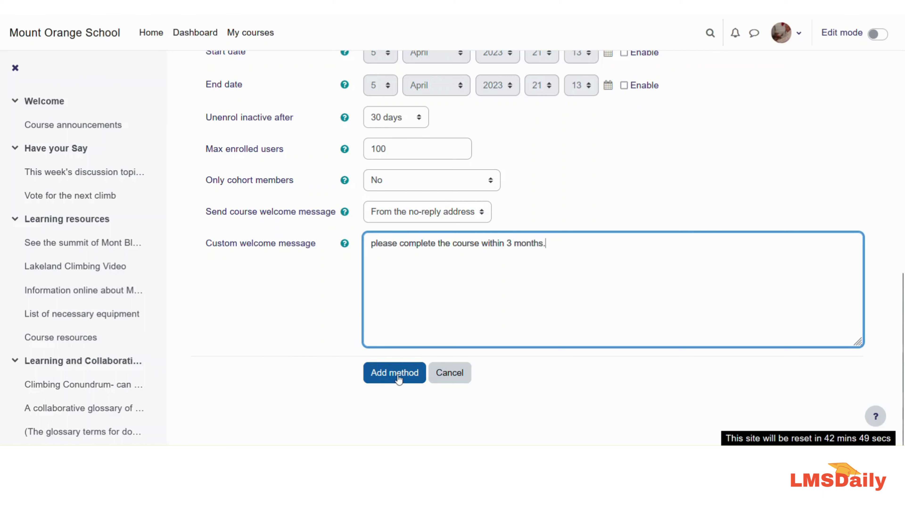
Step: Save the First_hundred self enrolment method with Add method
{"action": "left_click", "coordinate": [399, 374]}
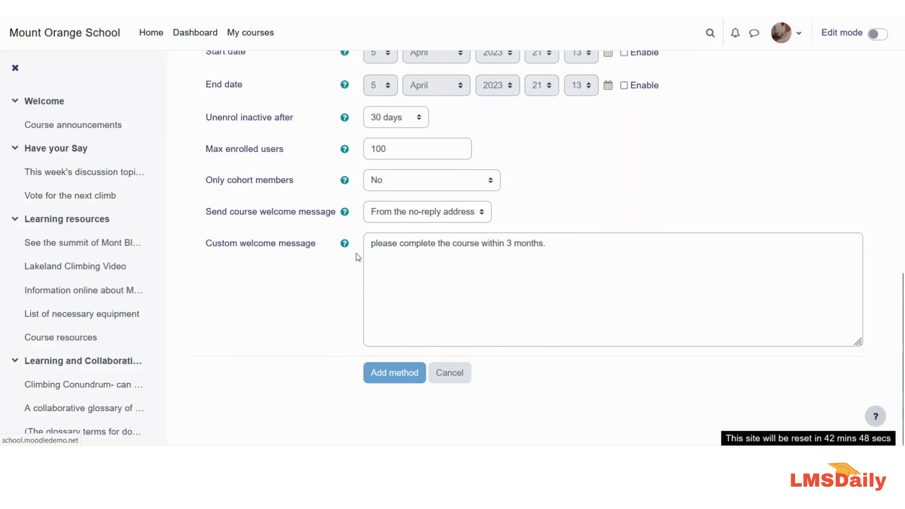